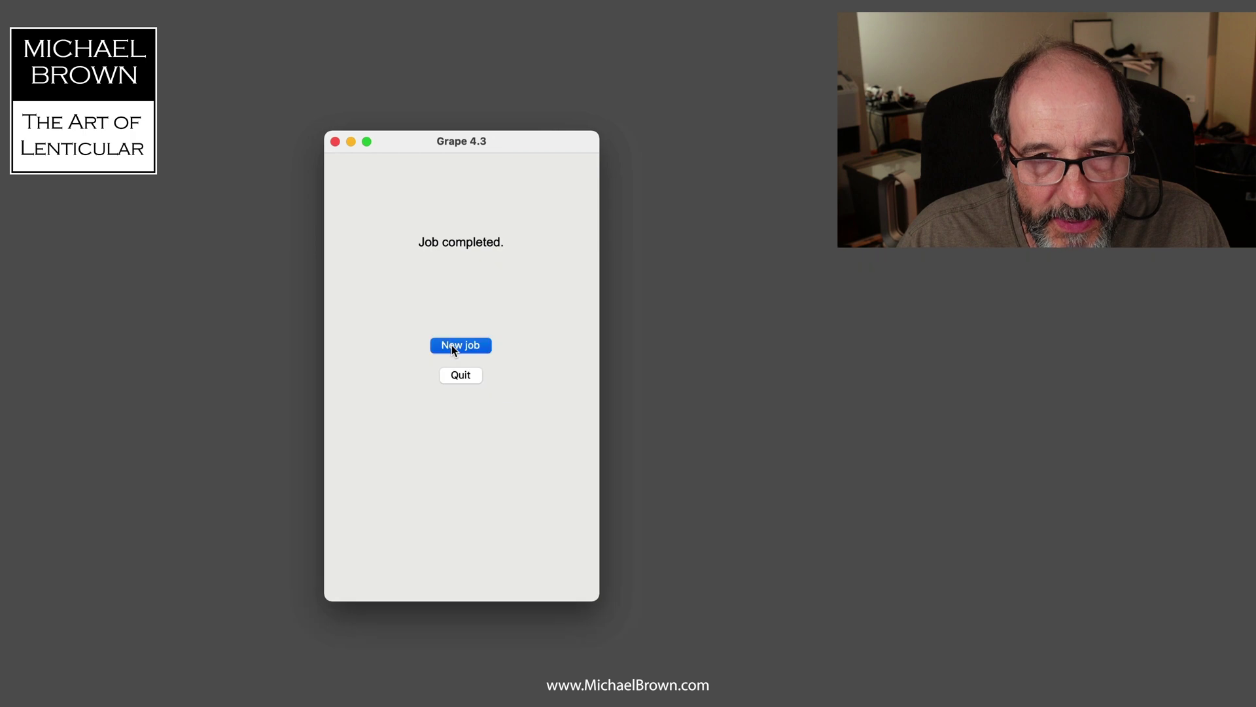
Step: Start a new job without loading a job file and set the horizontal and vertical printing density to 720 pixels/inch
{"action": "left_click", "coordinate": [452, 344]}
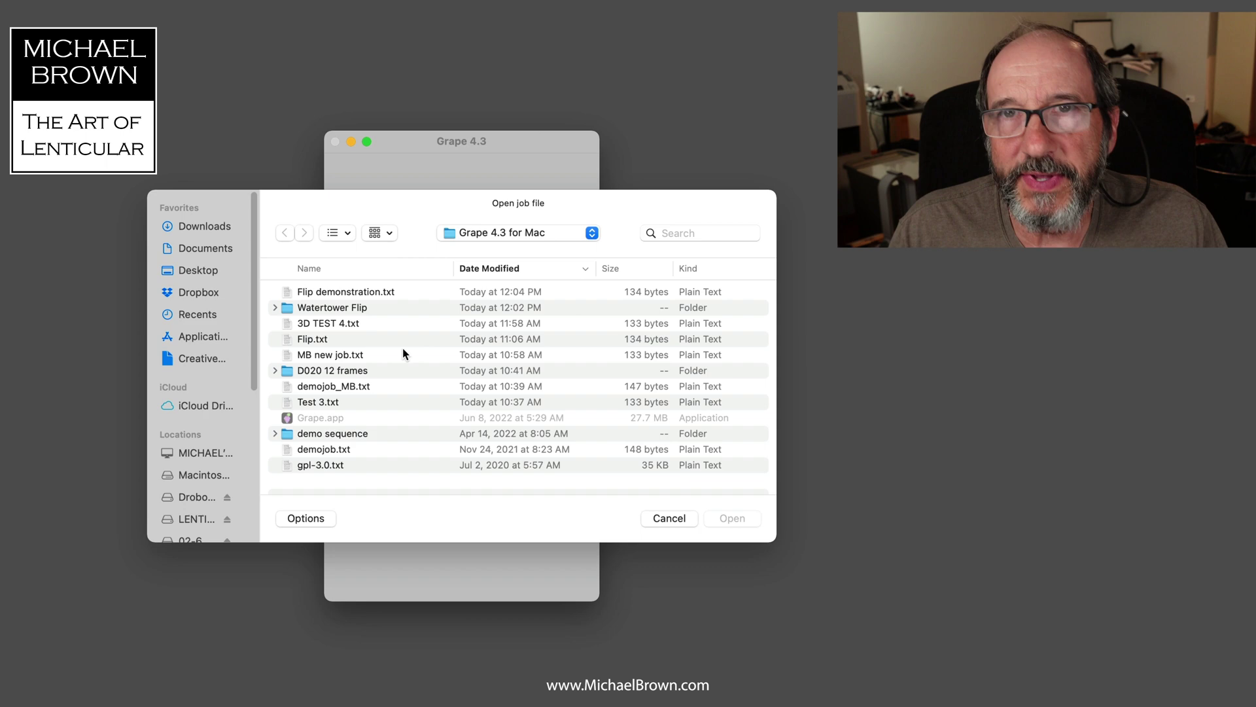
{"action": "left_click", "coordinate": [676, 517]}
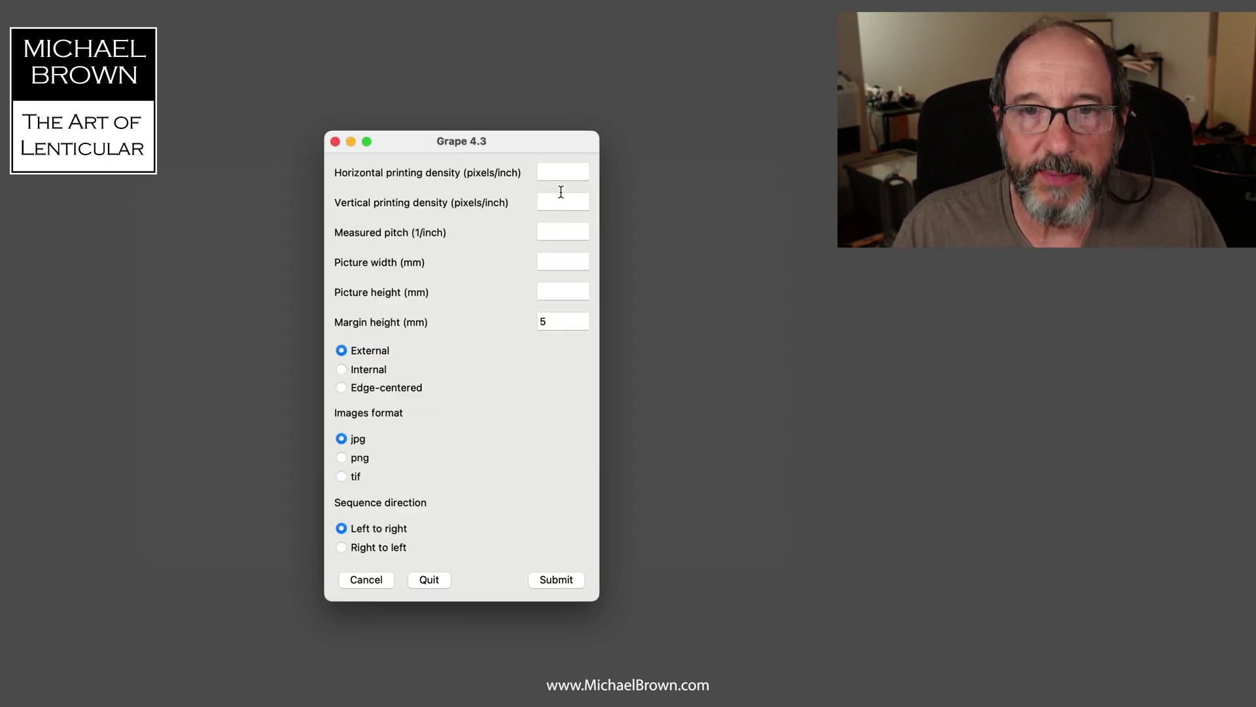
{"action": "left_click", "coordinate": [558, 171]}
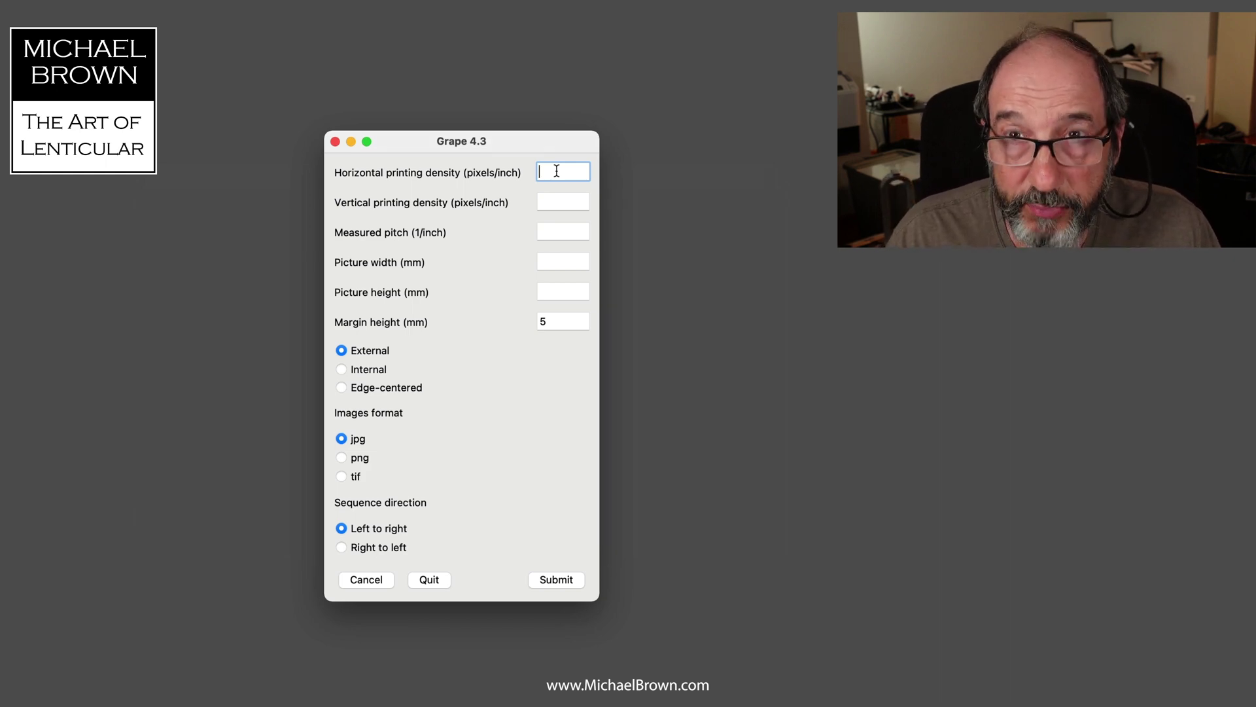
{"action": "type", "text": "720"}
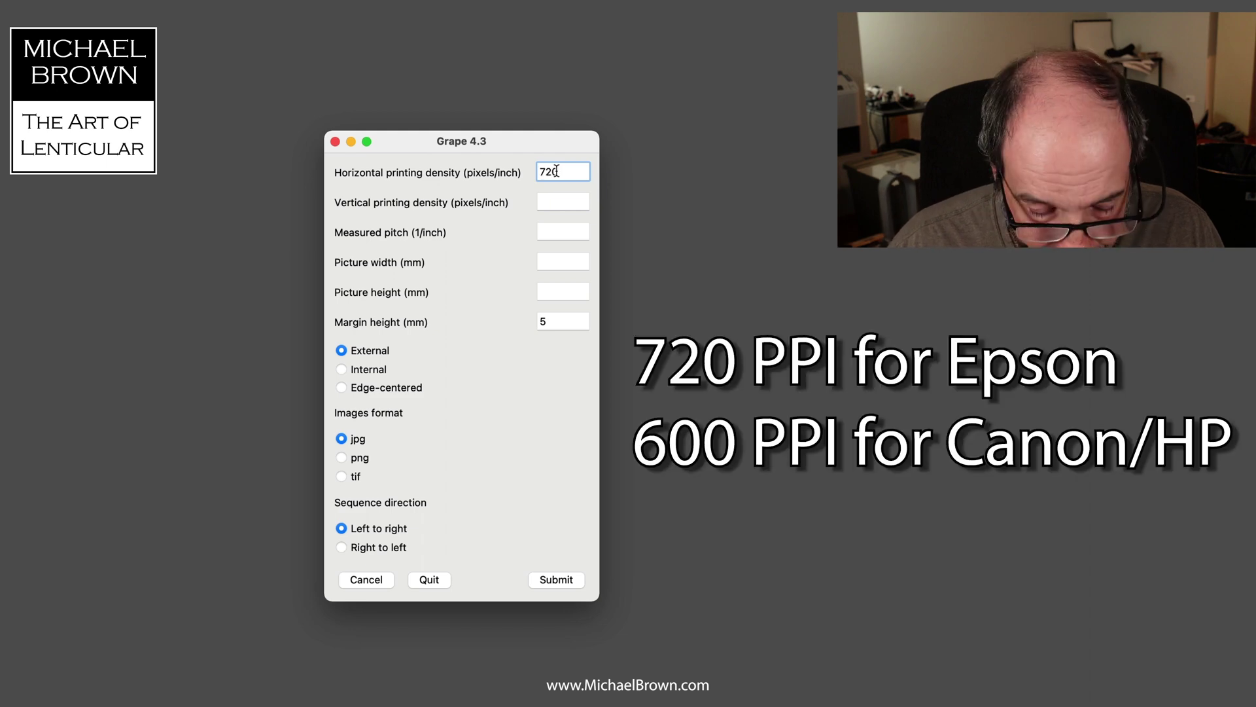
{"action": "key", "text": "Tab"}
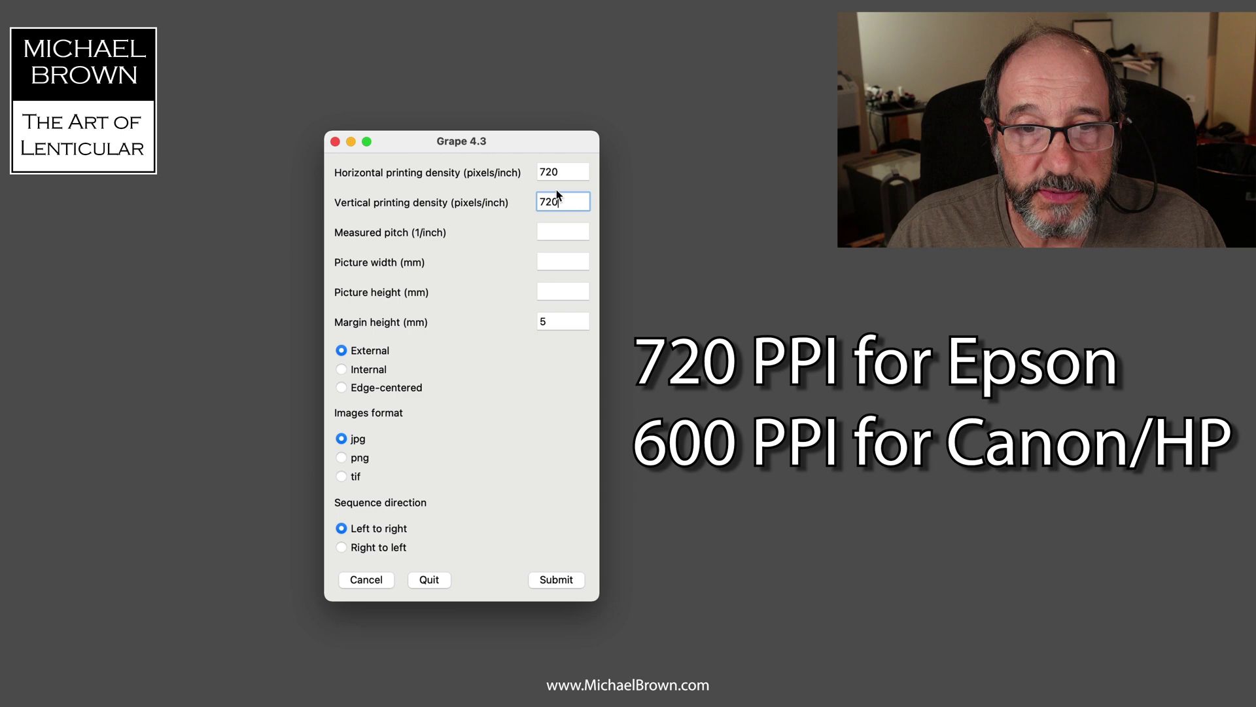
Step: Set the measured pitch to 60.1, picture width and height to 178 mm and images format to tif, and submit the settings
{"action": "left_click", "coordinate": [547, 229]}
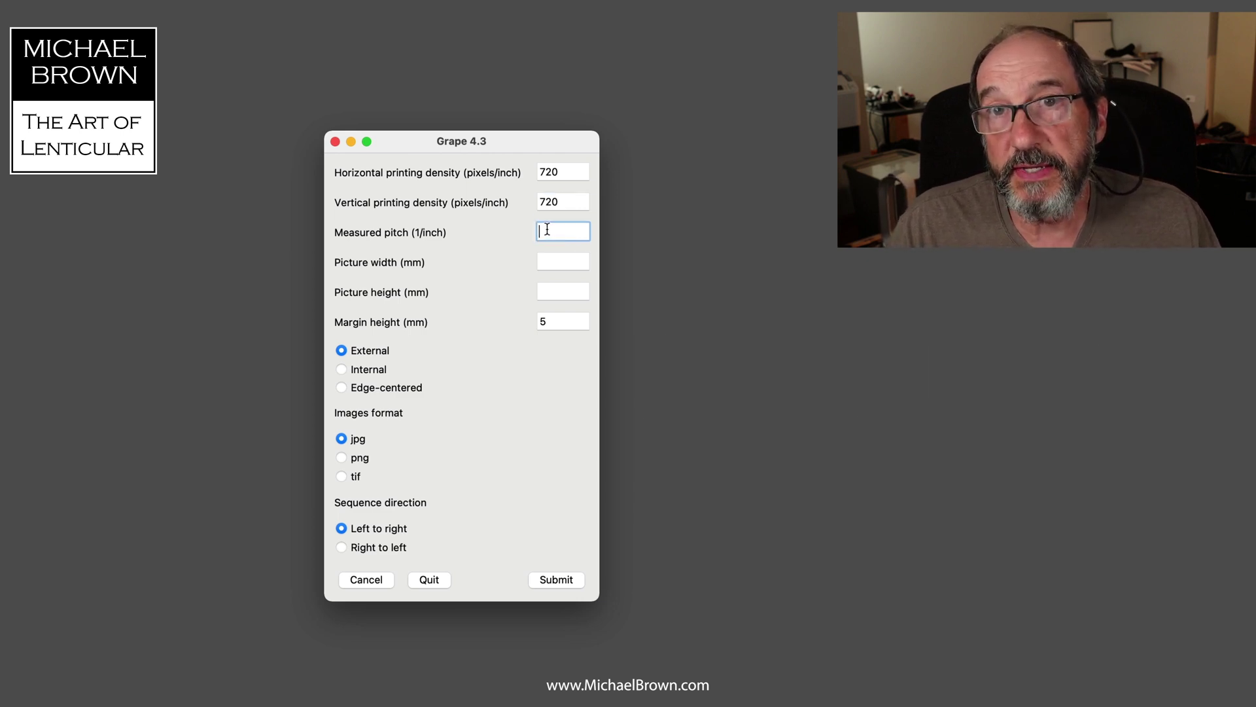
{"action": "left_click", "coordinate": [559, 261]}
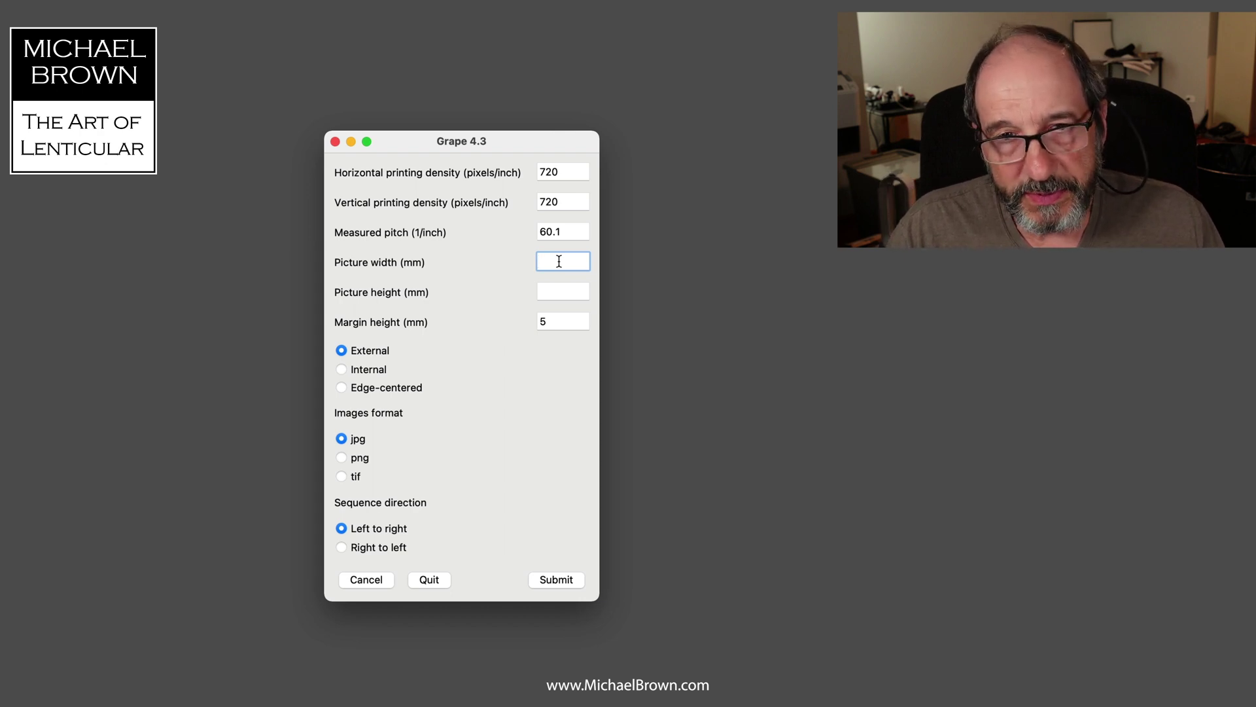
{"action": "type", "text": "178"}
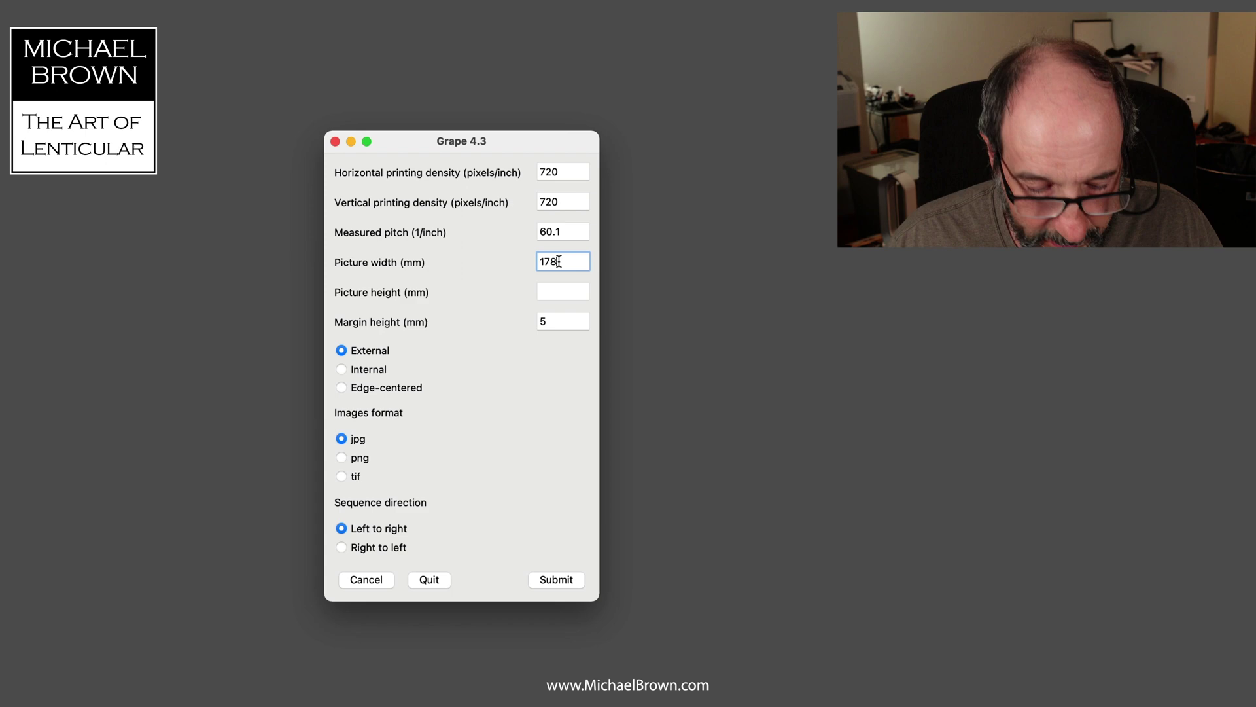
{"action": "key", "text": "Tab"}
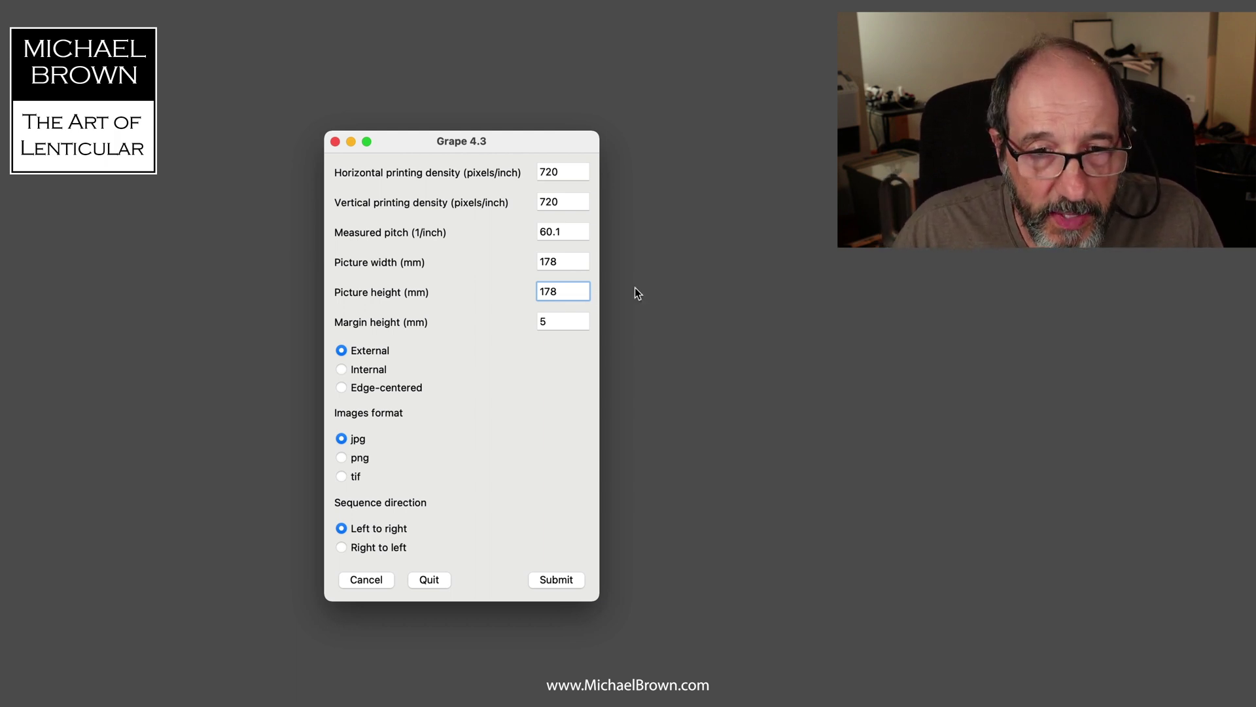
{"action": "left_click", "coordinate": [341, 477]}
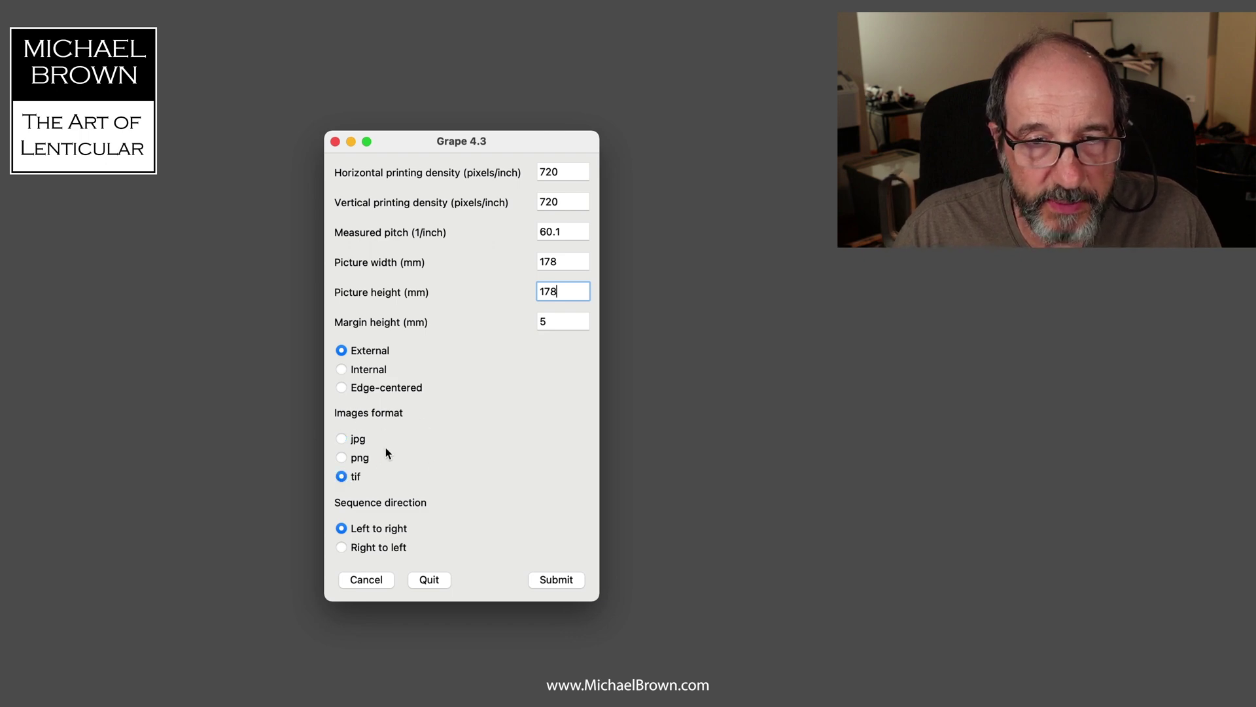
{"action": "left_click", "coordinate": [557, 580]}
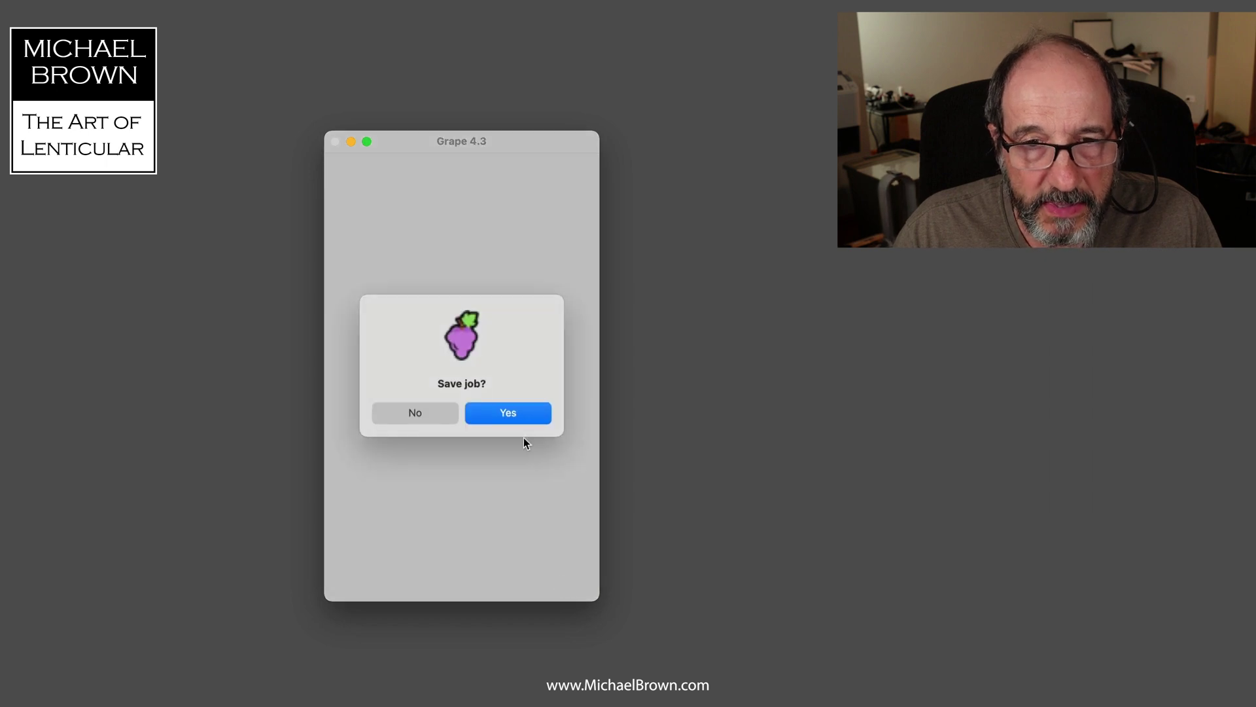
Step: Save the job file as Sample 3D 60.1 in the Grape 4.3 for Mac folder
{"action": "left_click", "coordinate": [511, 413]}
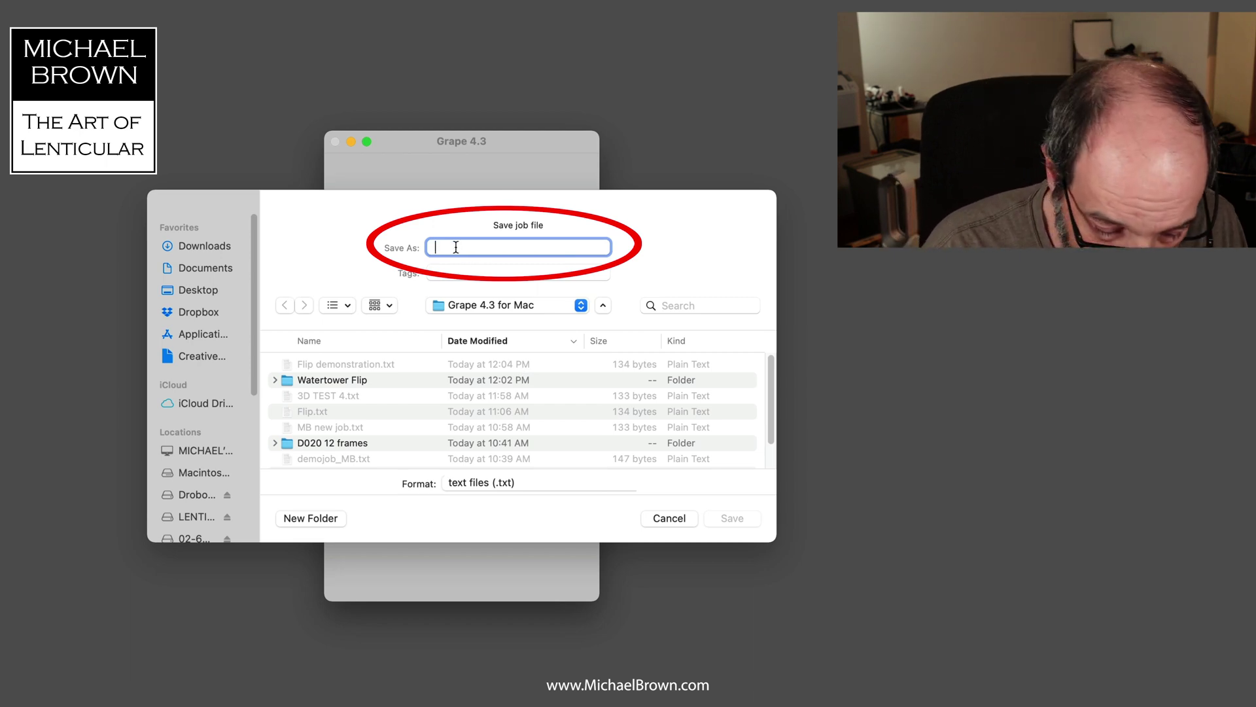
{"action": "type", "text": "Sample 3D"}
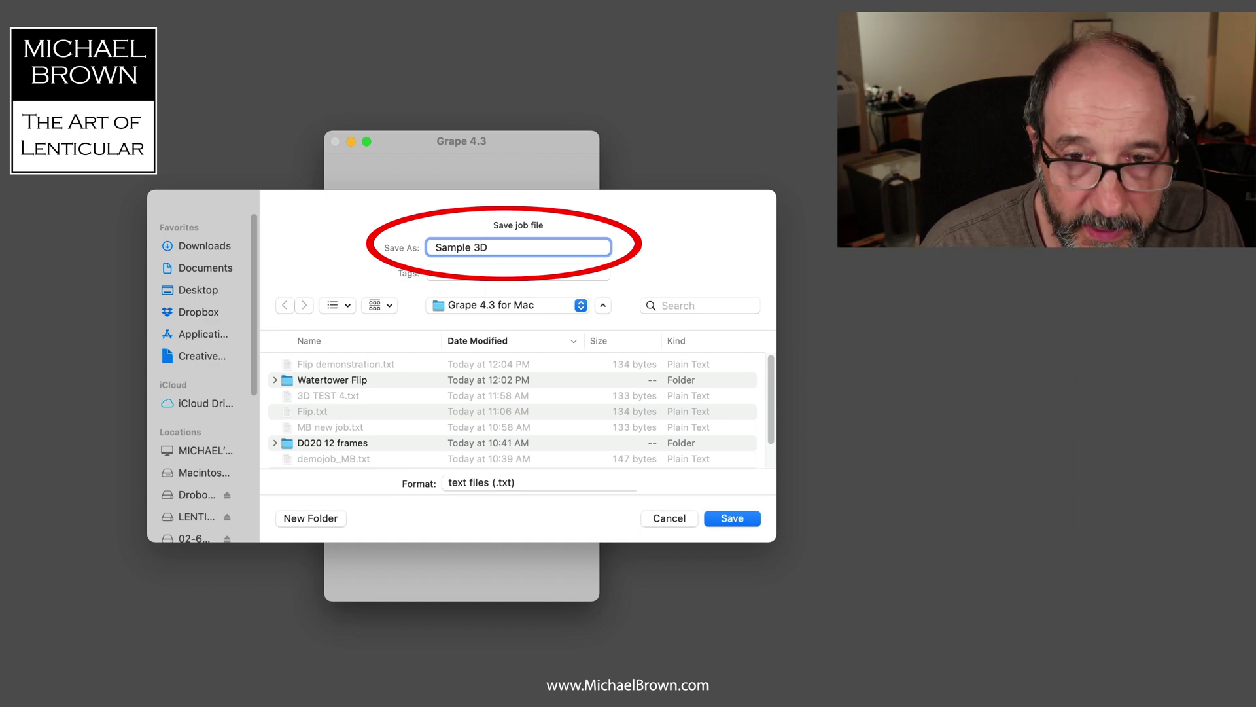
{"action": "type", "text": " 60"}
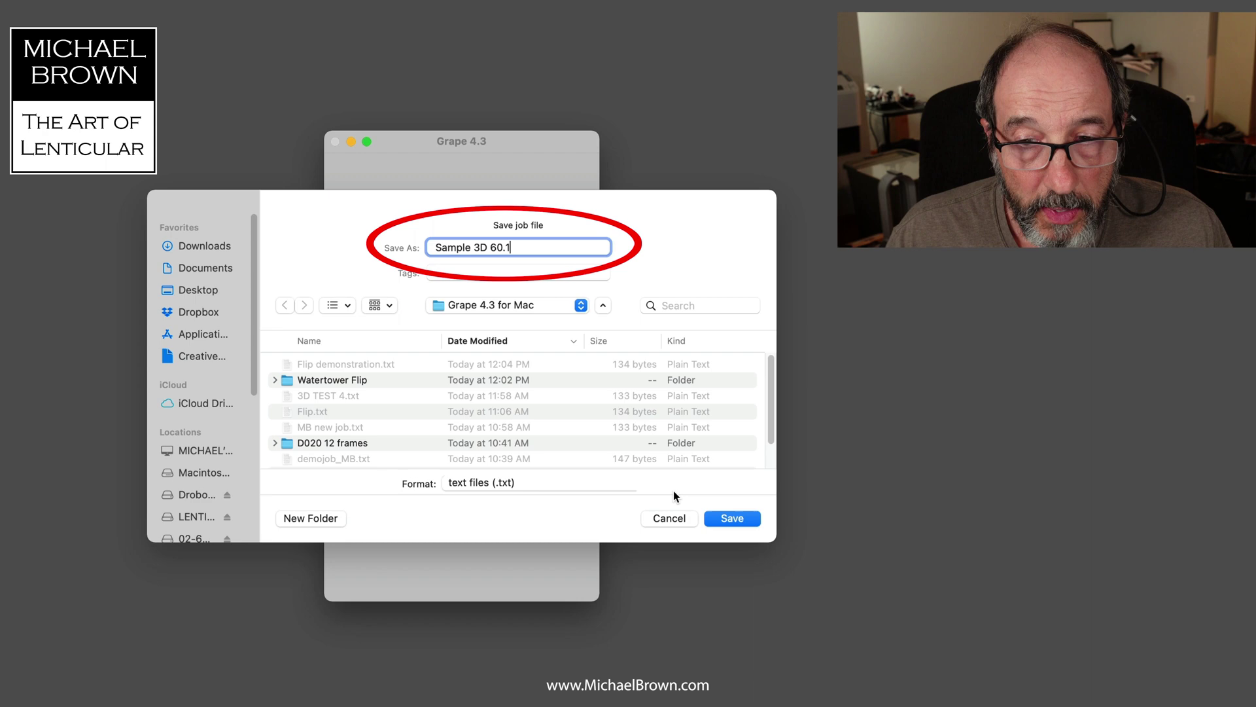
{"action": "type", "text": ".1"}
{"action": "left_click", "coordinate": [732, 515]}
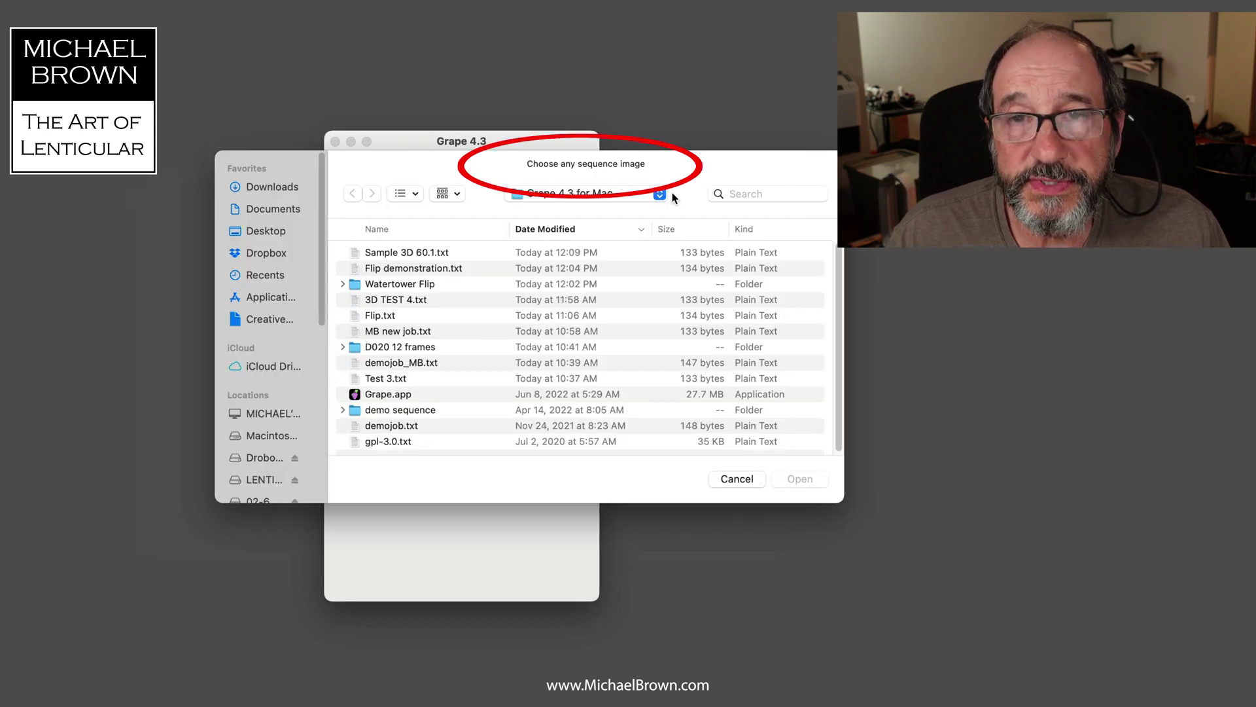
Step: Choose 001.tif from the D020 12 frames folder, sorted by name, as the sequence image
{"action": "double_click", "coordinate": [412, 348]}
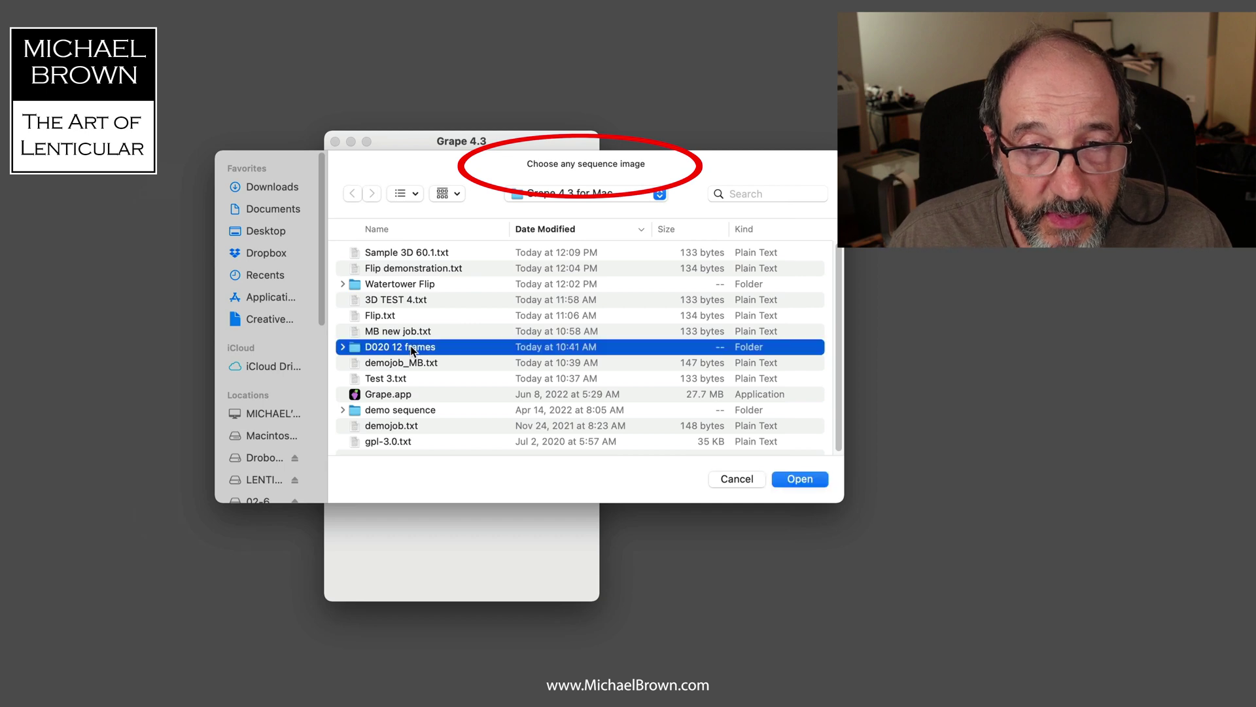
{"action": "left_click", "coordinate": [386, 230]}
{"action": "left_click", "coordinate": [384, 255]}
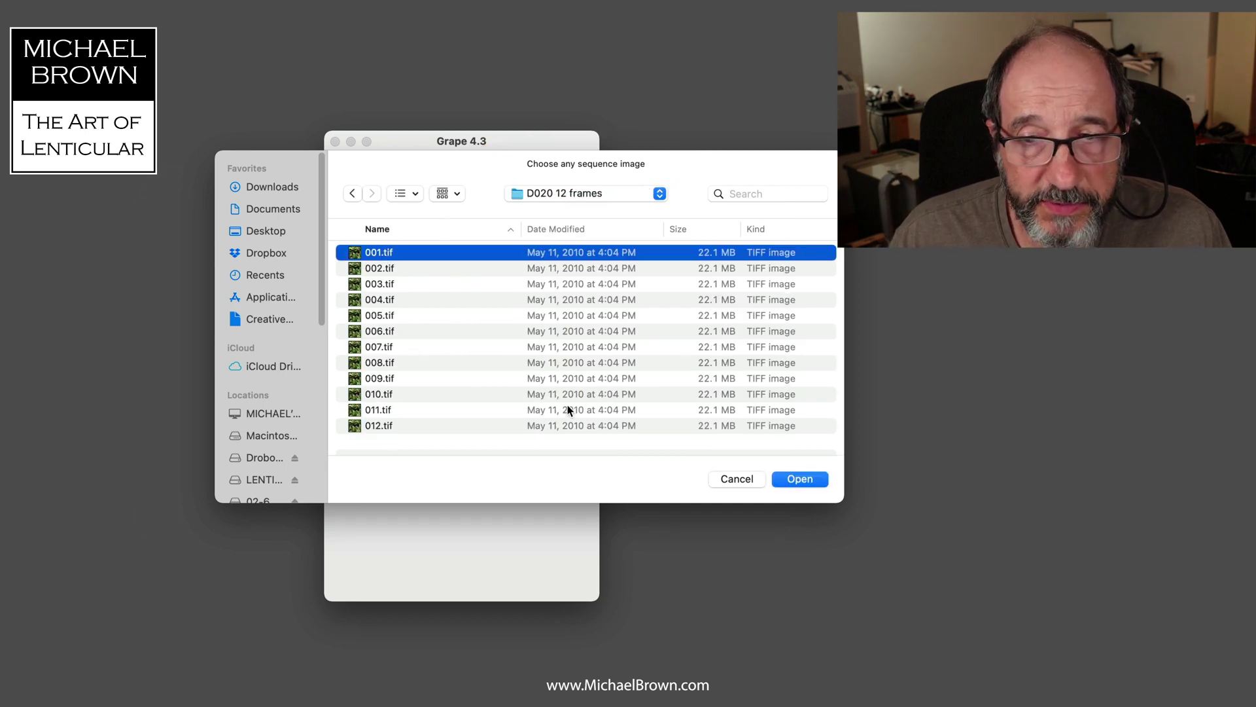
{"action": "left_click", "coordinate": [801, 479]}
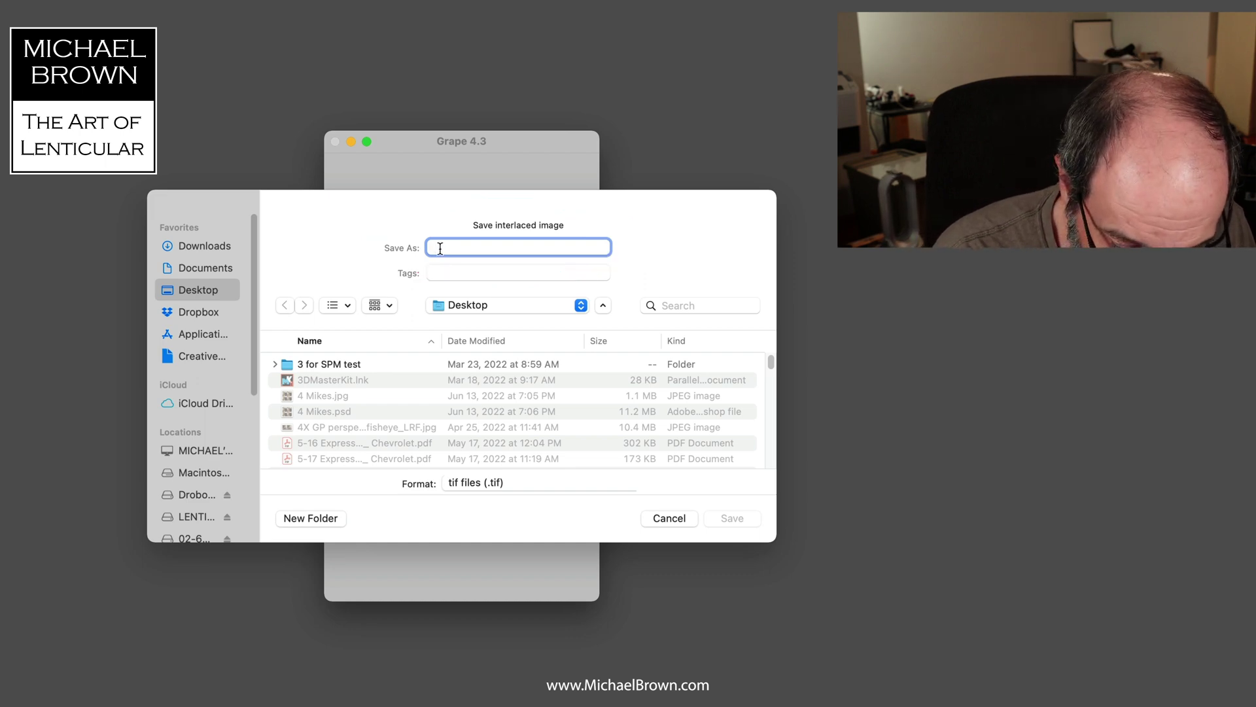
Step: Save the interlaced image to the Desktop as 3D Sample 60.1 Grape in tif format
{"action": "type", "text": "3D"}
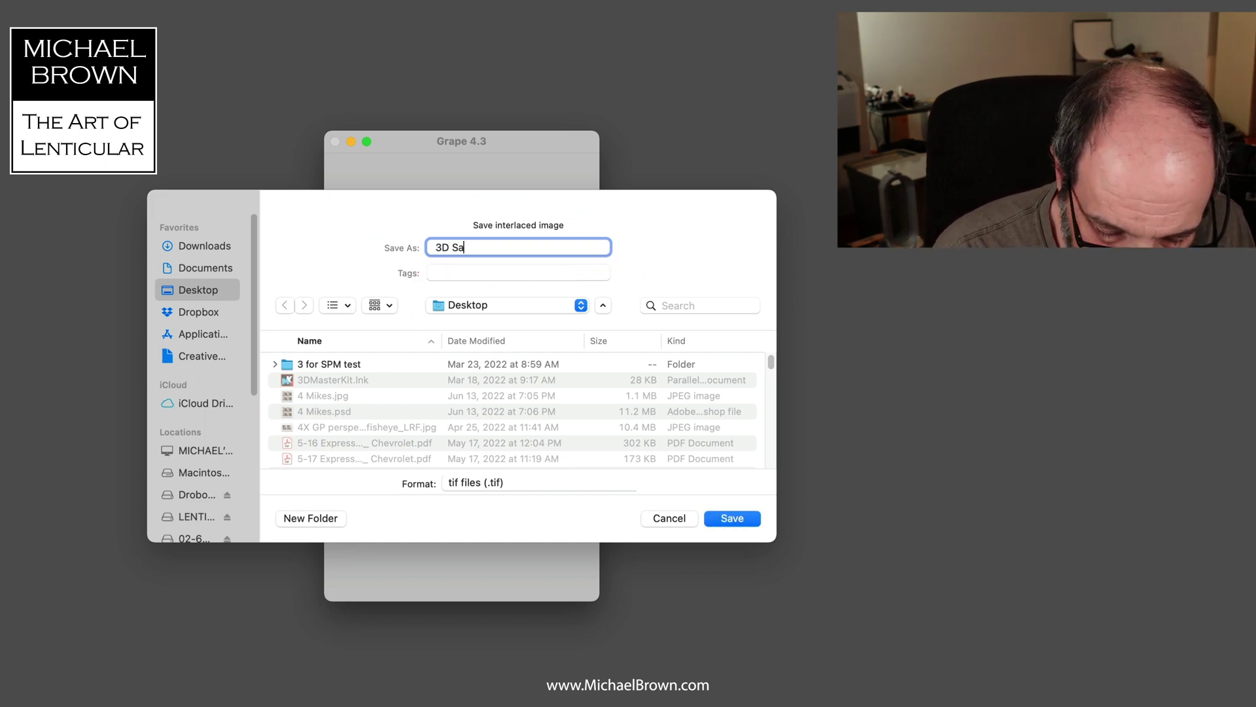
{"action": "type", "text": " Sample 60.1"}
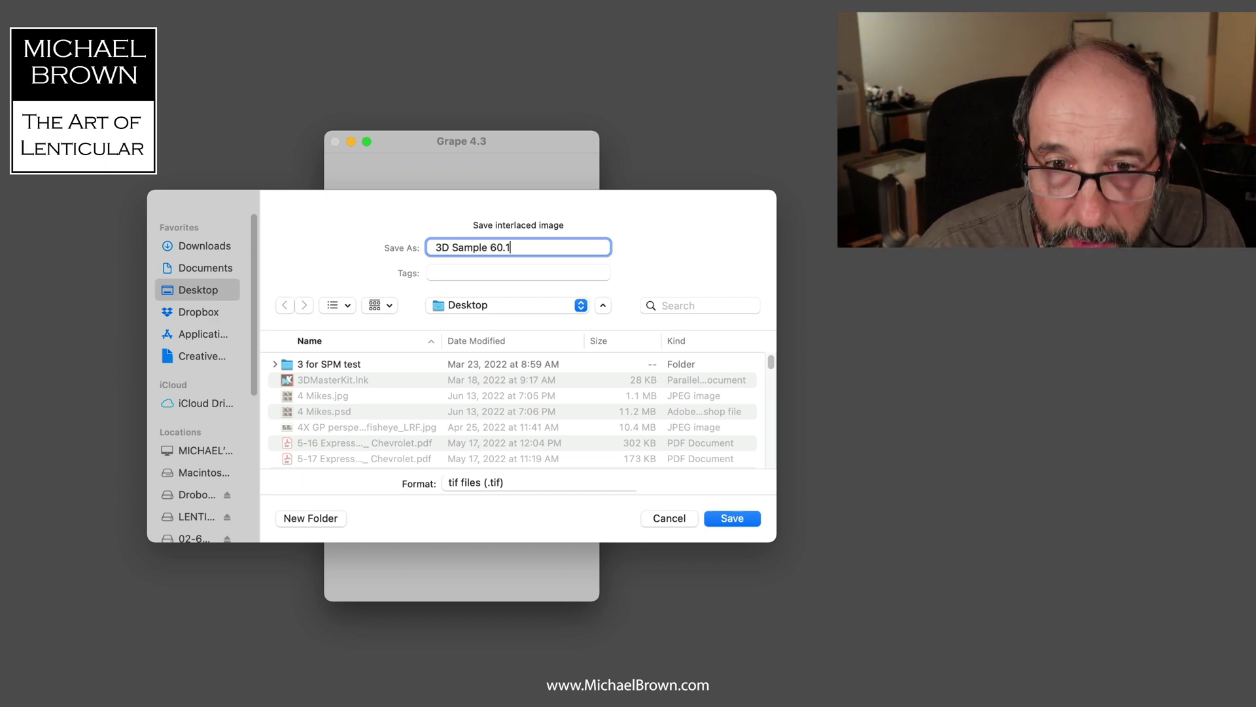
{"action": "type", "text": " Grape"}
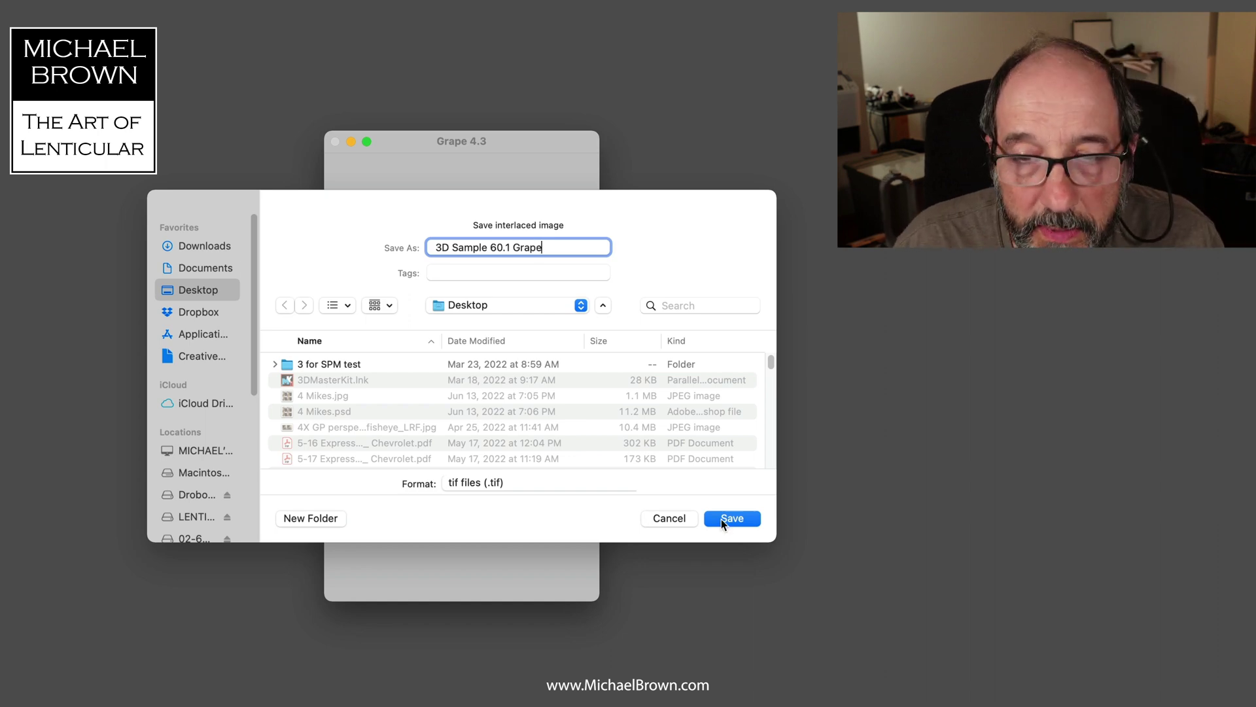
{"action": "left_click", "coordinate": [734, 517]}
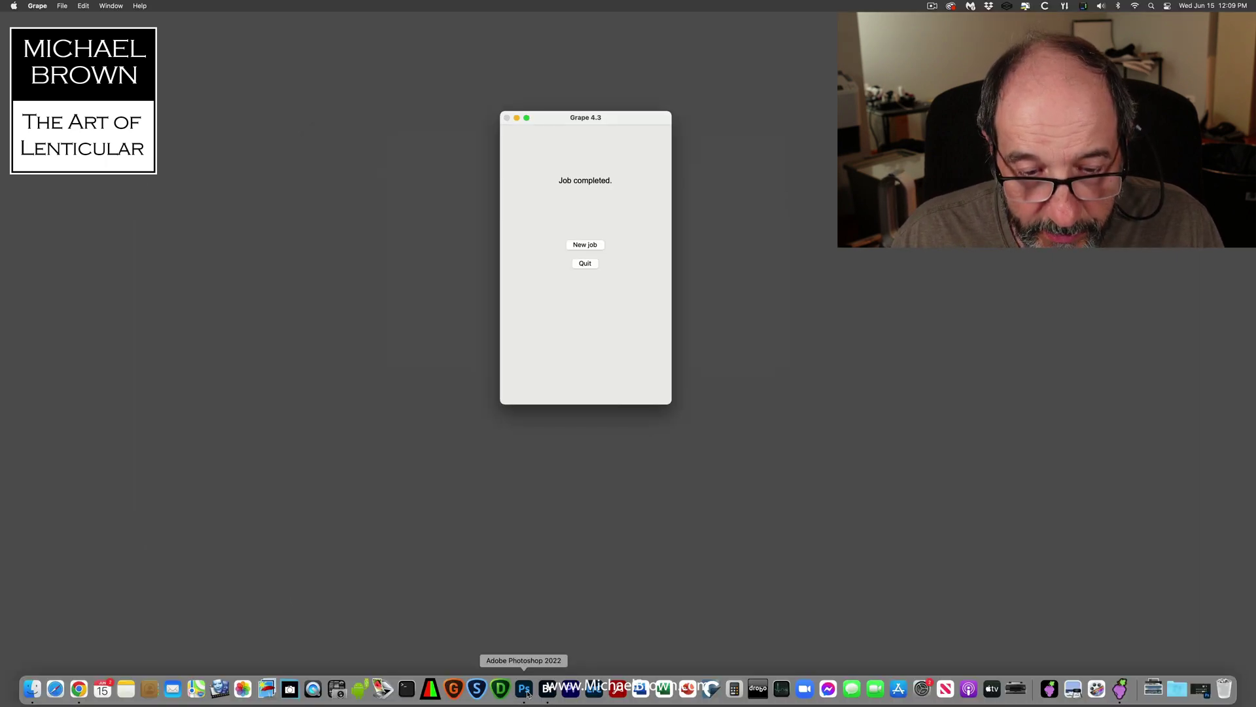
Step: Switch to Photoshop, open 3D Sample 60.1 Grape.tif from the Desktop and move its window toward the middle of the workspace
{"action": "left_click", "coordinate": [525, 689]}
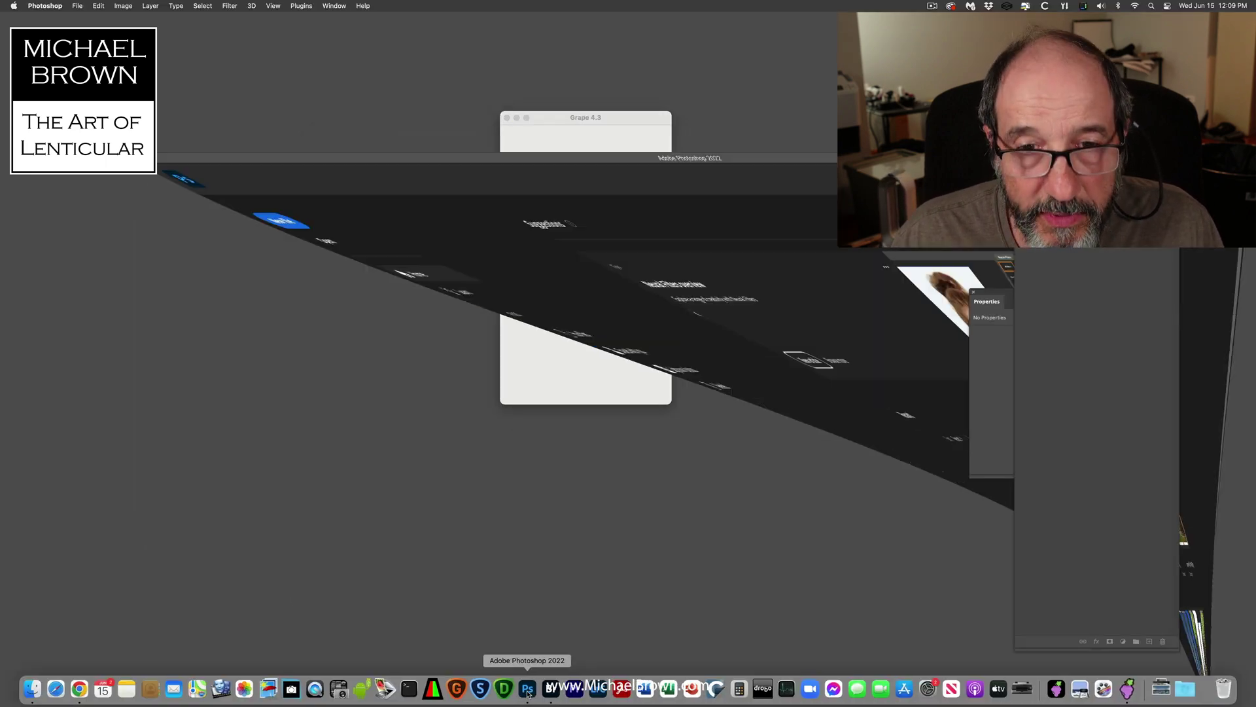
{"action": "left_click", "coordinate": [77, 9]}
{"action": "left_click", "coordinate": [76, 26]}
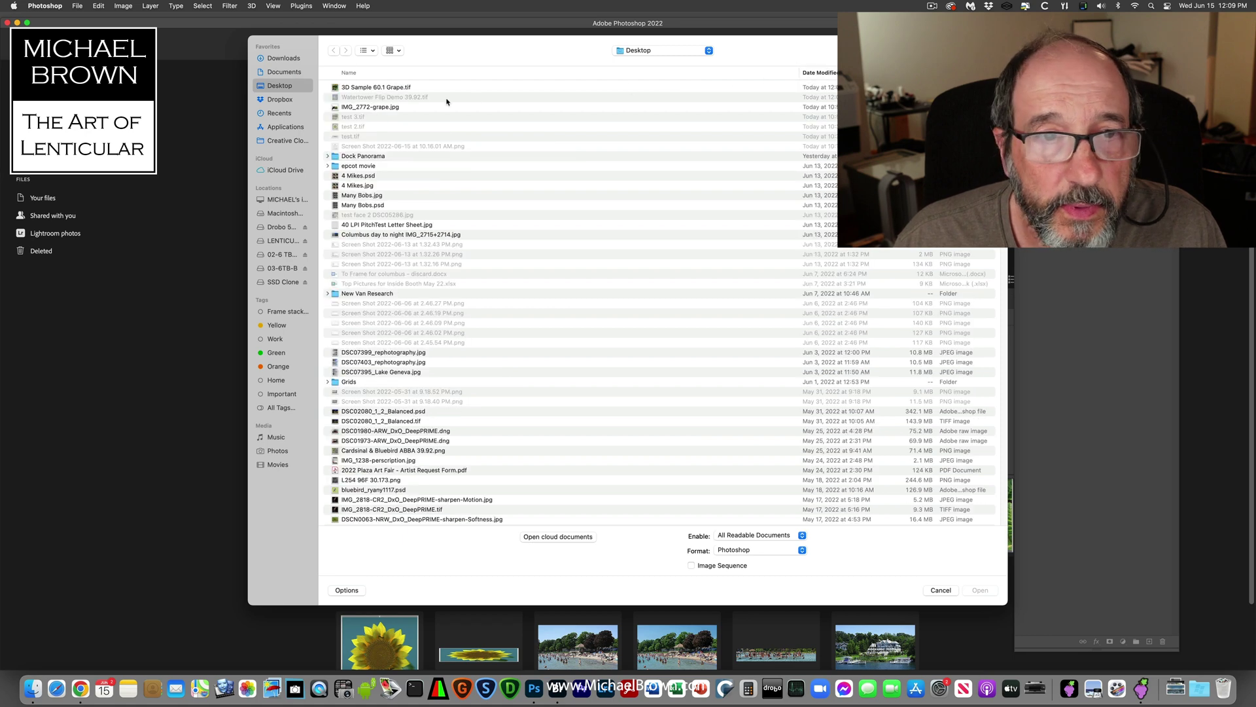
{"action": "double_click", "coordinate": [386, 88]}
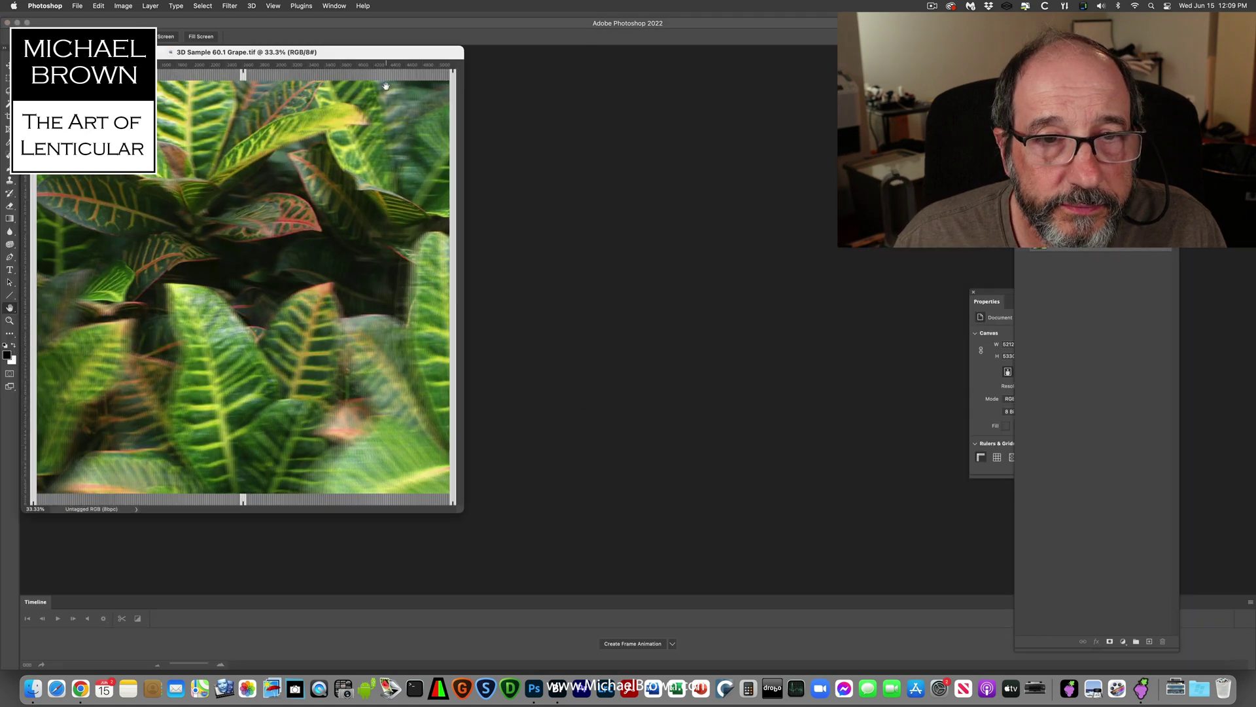
{"action": "left_click_drag", "start_coordinate": [365, 53], "coordinate": [622, 94]}
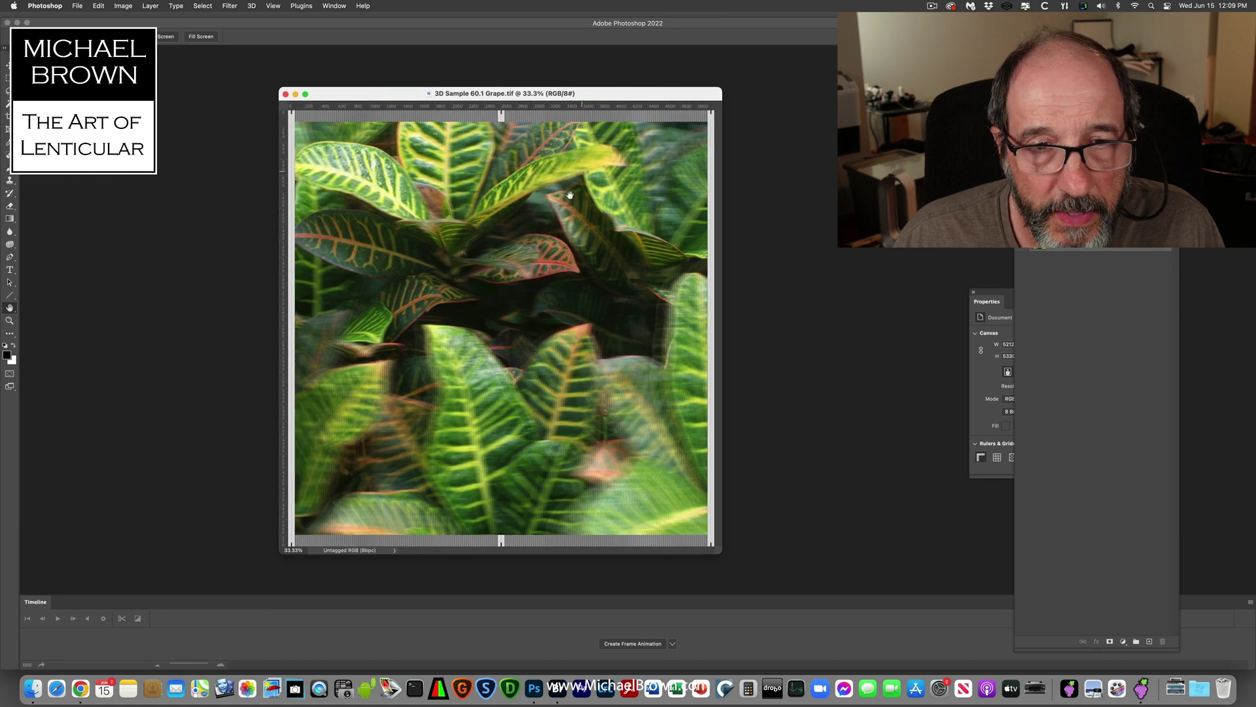
Step: Examine the interlaced strips of the image at pixel level, up to 3200% magnification, and return to the full image view
{"action": "left_click_drag", "start_coordinate": [522, 340], "coordinate": [522, 339]}
{"action": "left_click_drag", "start_coordinate": [645, 408], "coordinate": [390, 189]}
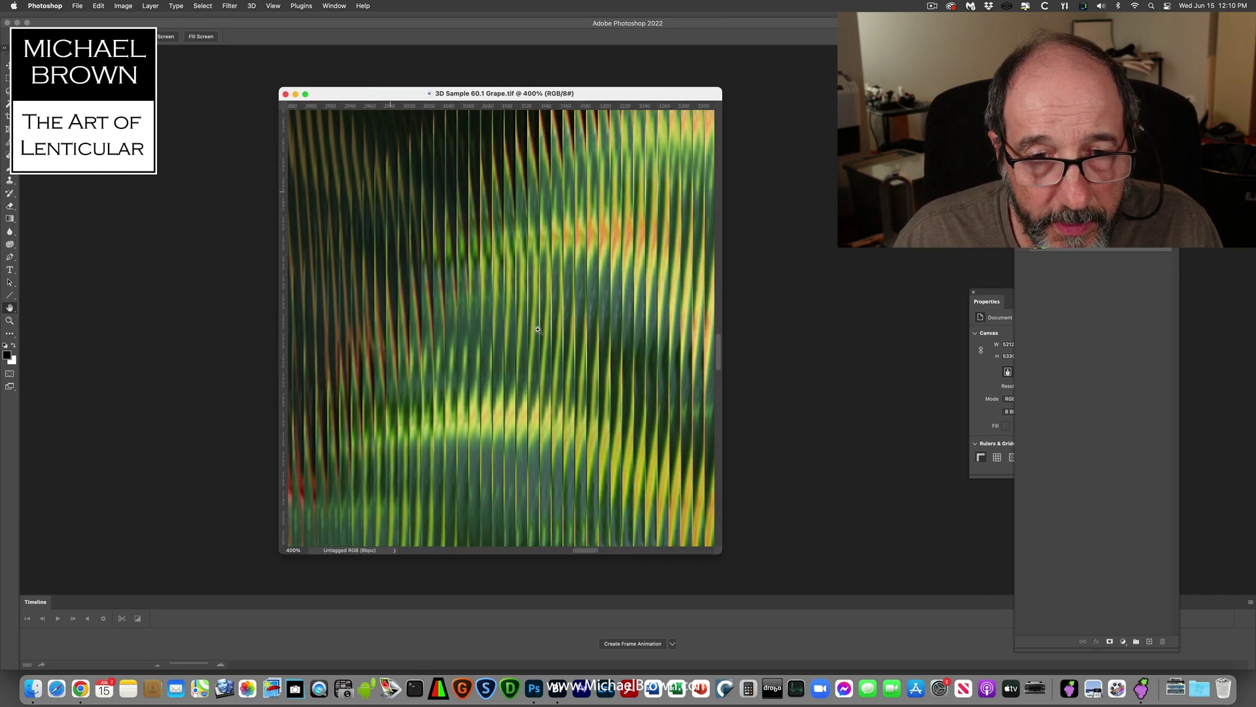
{"action": "left_click_drag", "start_coordinate": [538, 330], "coordinate": [538, 329]}
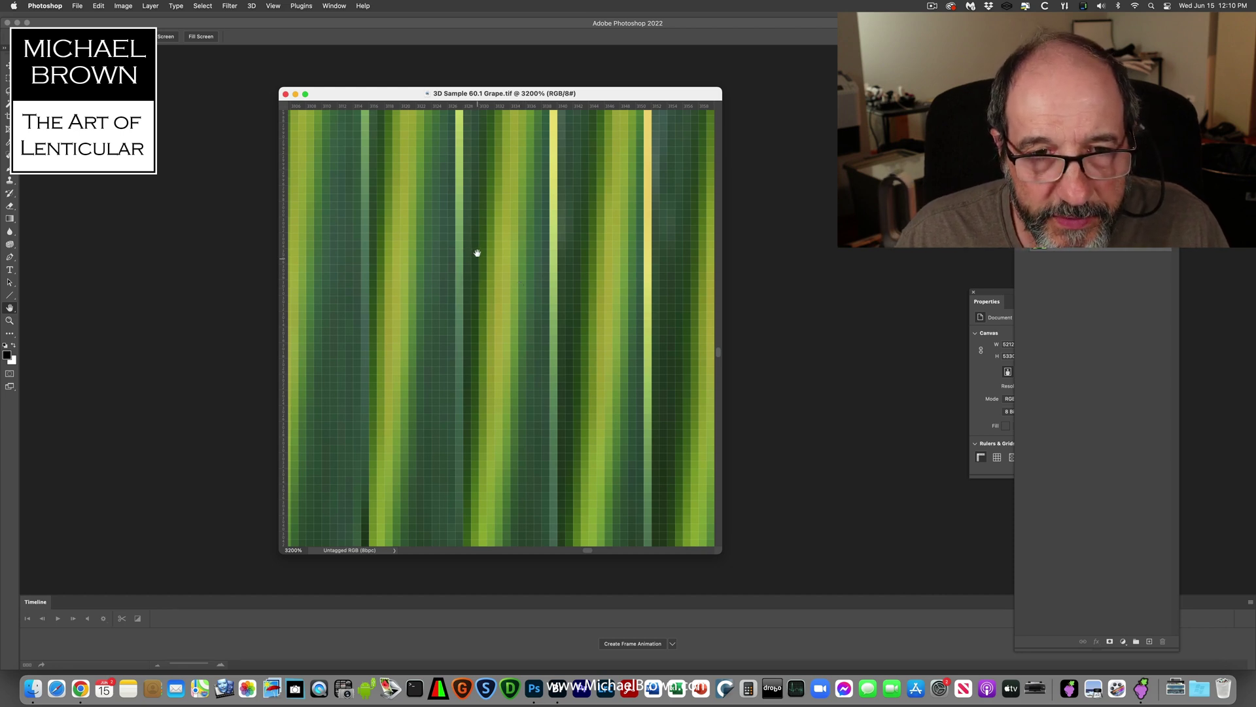
{"action": "left_click", "coordinate": [521, 274], "text": "alt+super"}
{"action": "left_click_drag", "start_coordinate": [520, 274], "coordinate": [519, 274]}
{"action": "left_click", "coordinate": [519, 274], "text": "alt+super"}
{"action": "double_click", "coordinate": [9, 308]}
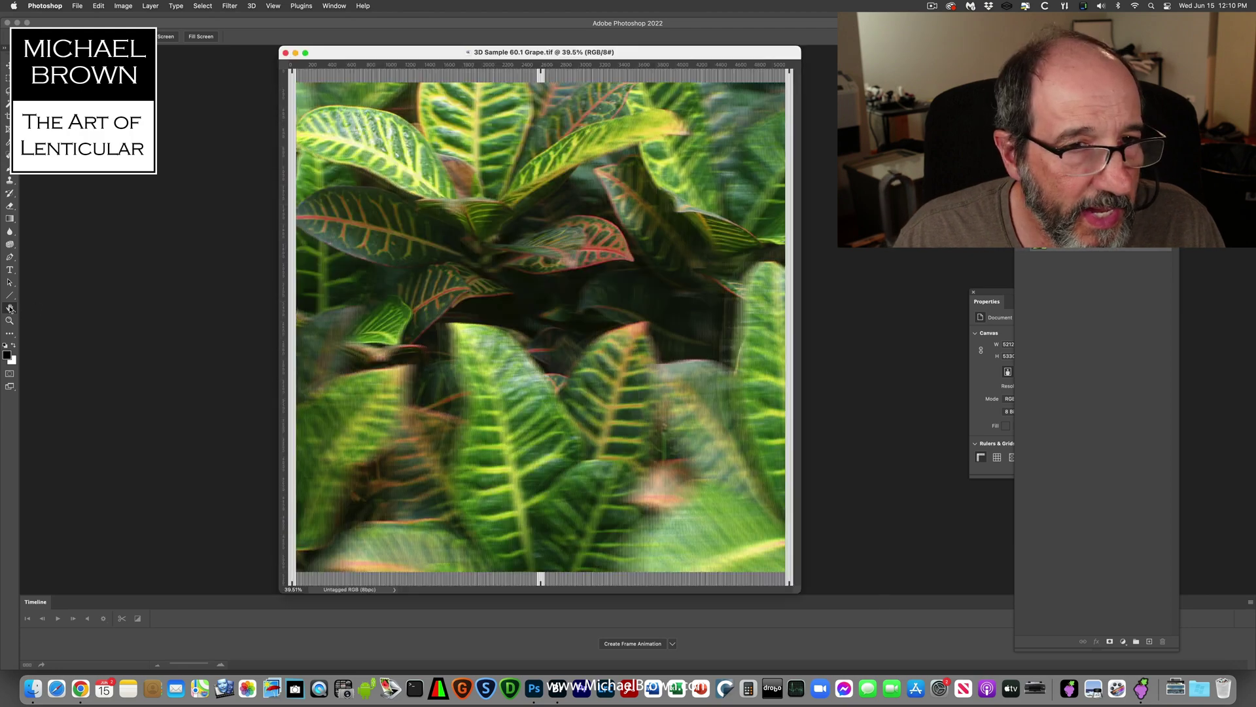